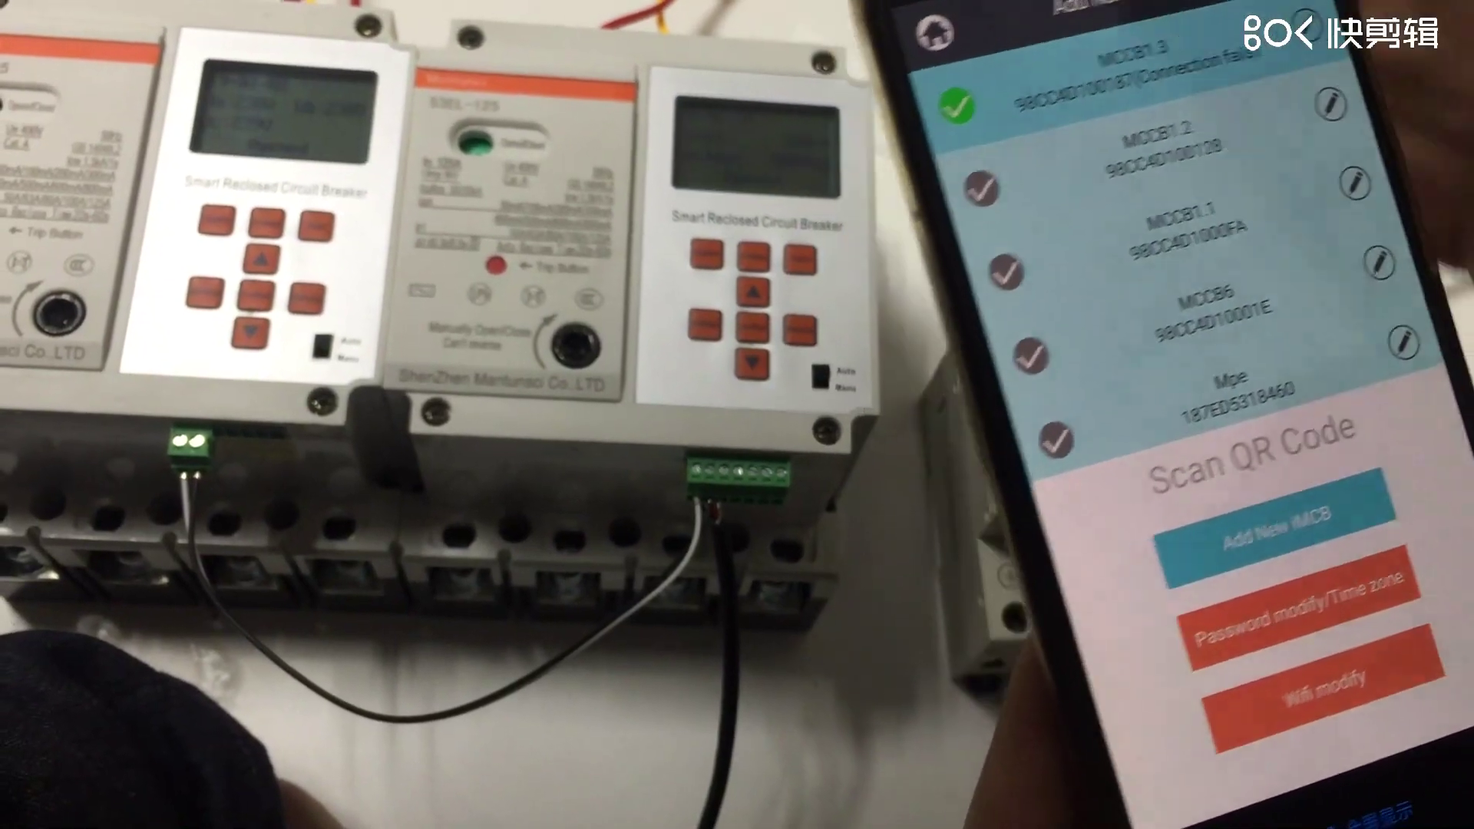
- Start a new connection attempt to breaker MCCB1.3 from the Add New iMCB list
click(1140, 86)
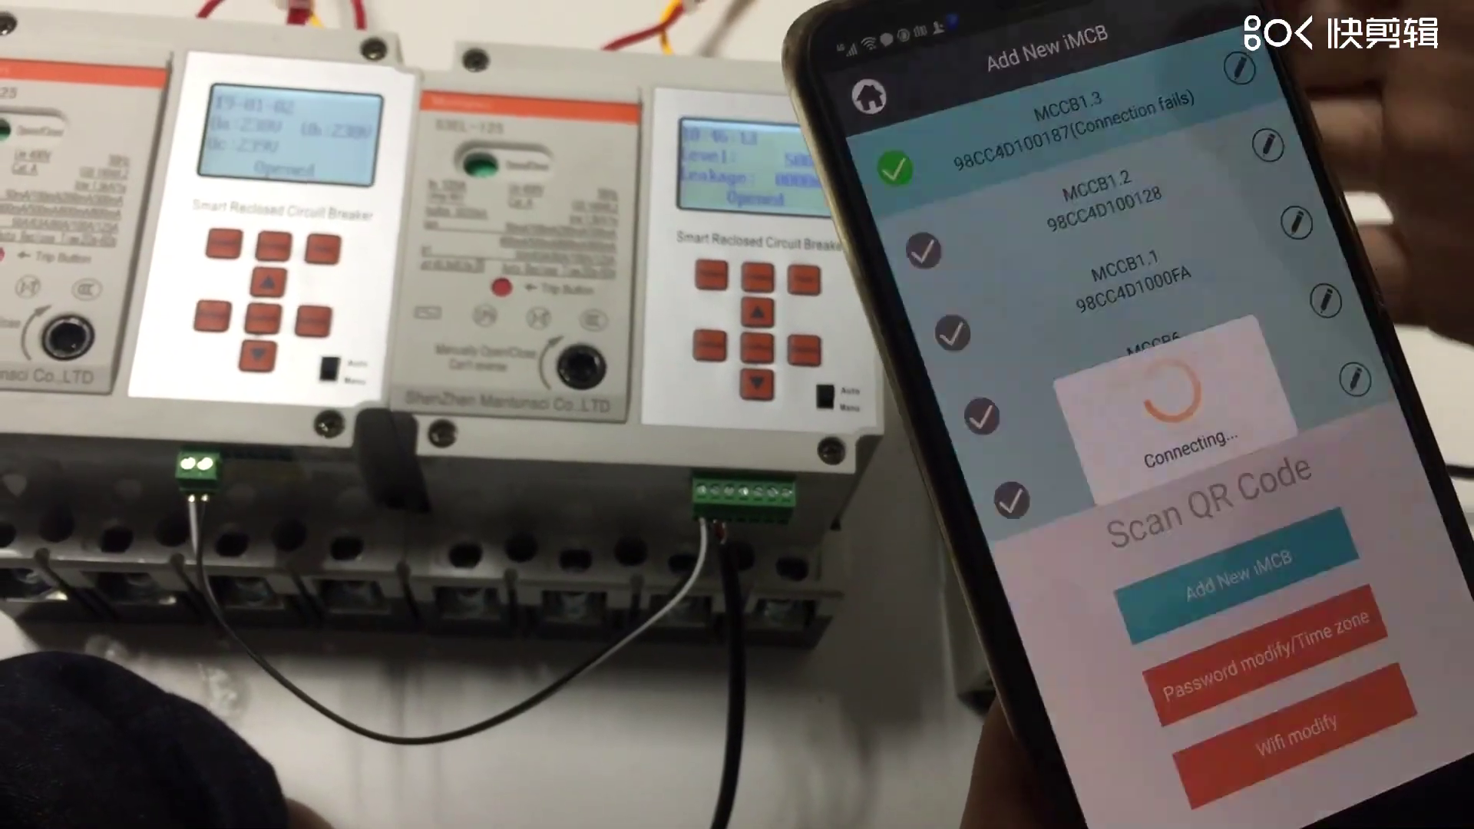